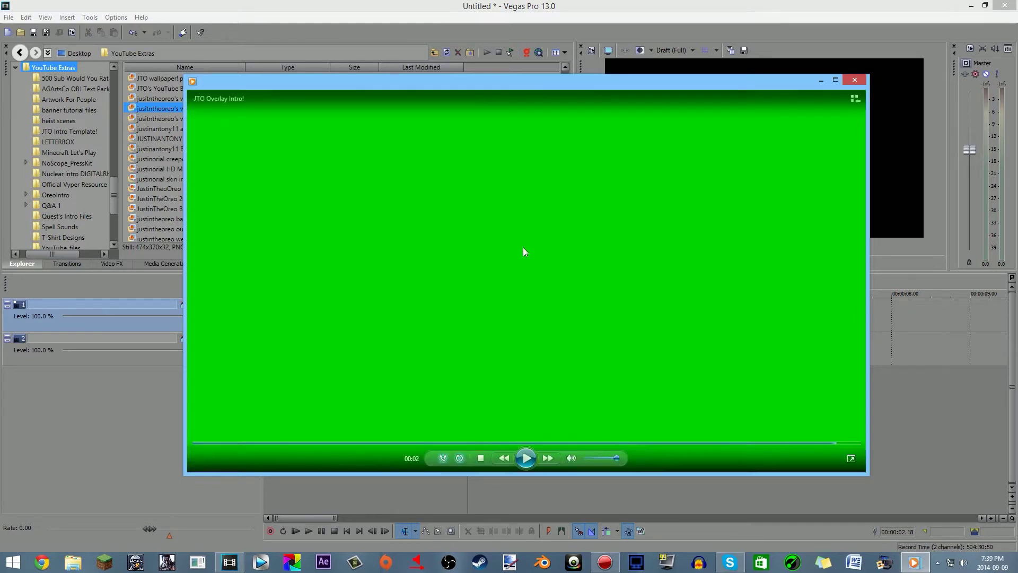
# - Preview the JTO Overlay Intro! clip in Windows Media Player up to the 3D JUSTINTHEOREO title
pyautogui.click(526, 458)
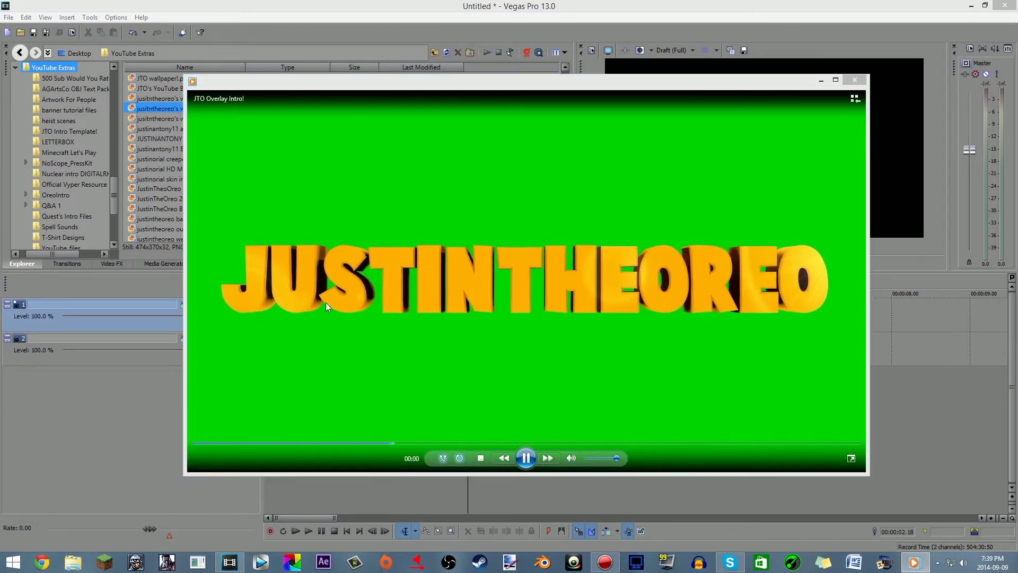
pyautogui.click(526, 458)
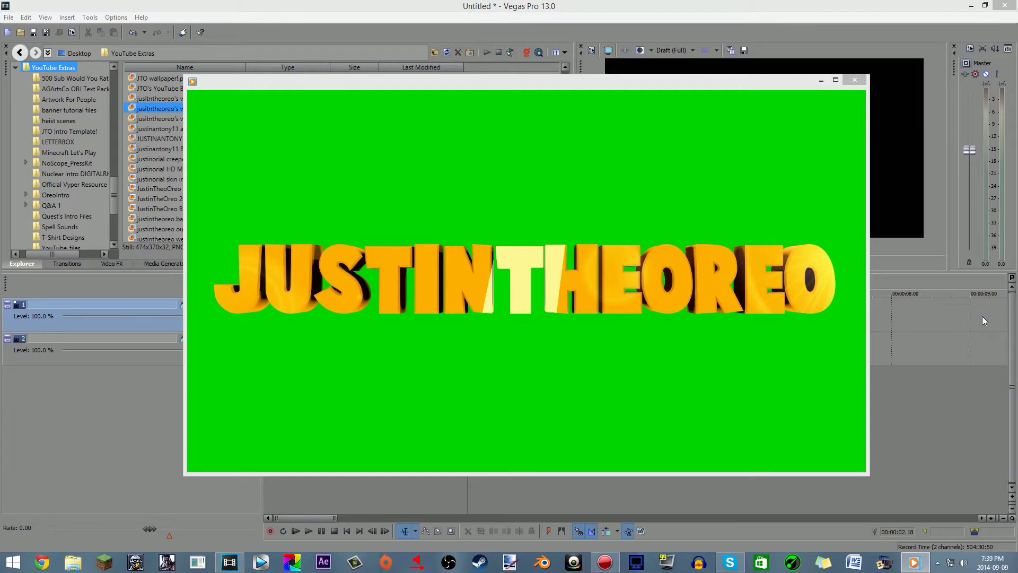
pyautogui.moveTo(812, 243)
# - Close the media player, delete the empty second video track, and return to the timeline start
pyautogui.click(855, 81)
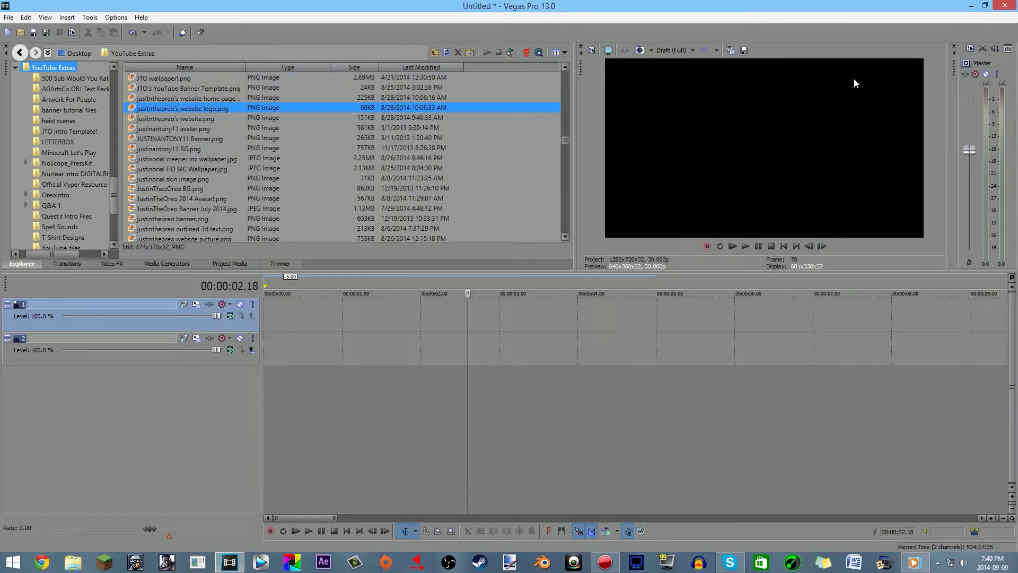
pyautogui.click(236, 335)
pyautogui.press('Delete')
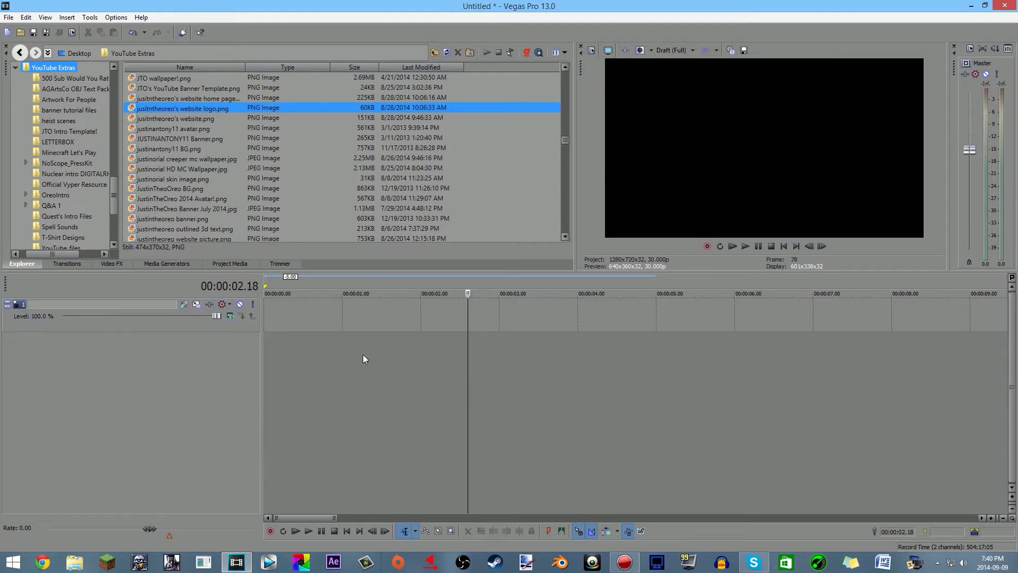
pyautogui.click(784, 246)
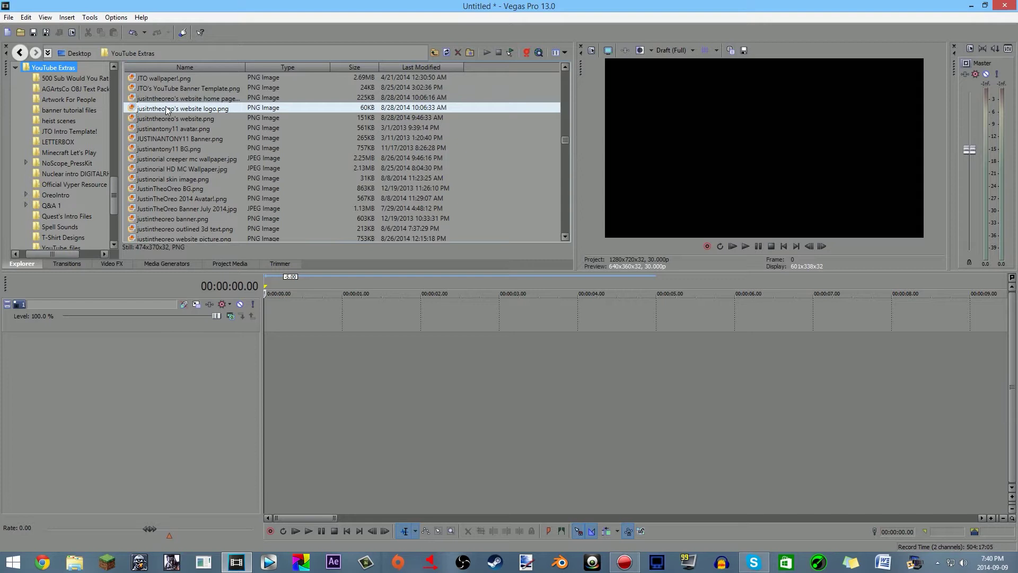
# - Place justintheoreo's website.png on track 1 as a 5-second clip, replacing the first drop
pyautogui.moveTo(183, 108); pyautogui.dragTo(266, 314)
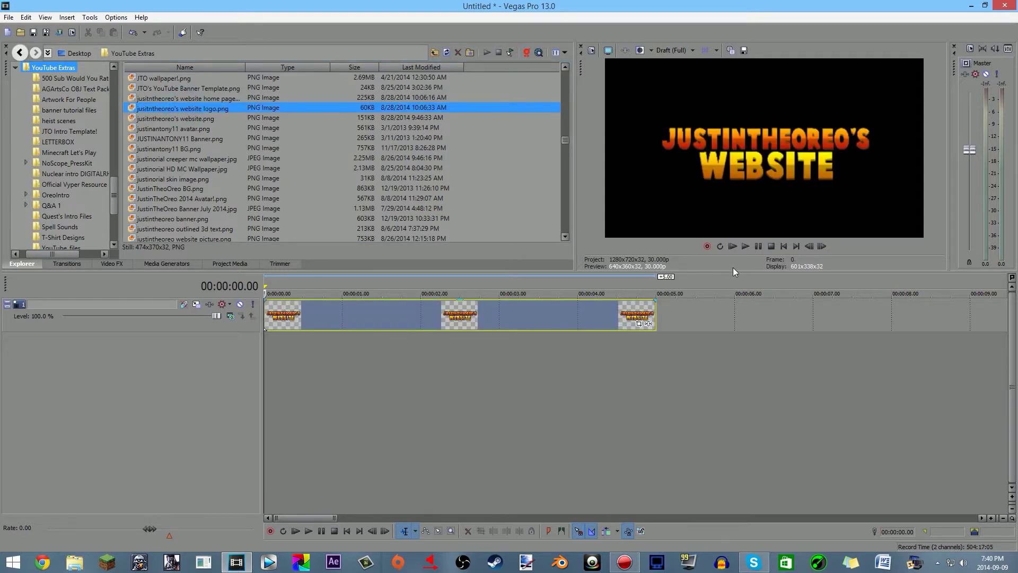
pyautogui.click(499, 319)
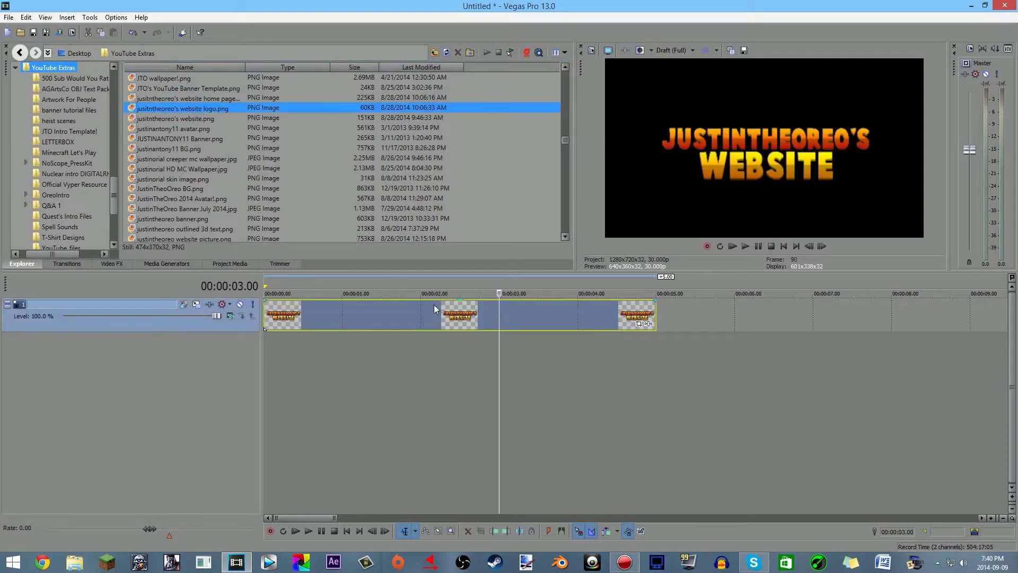
pyautogui.press('Delete')
pyautogui.moveTo(176, 118); pyautogui.dragTo(267, 328)
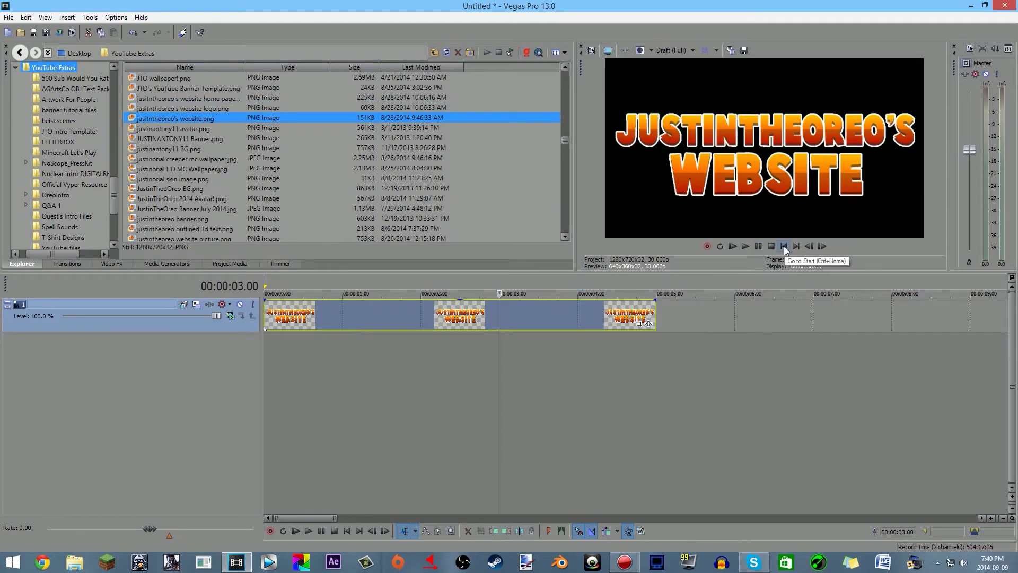
pyautogui.click(782, 246)
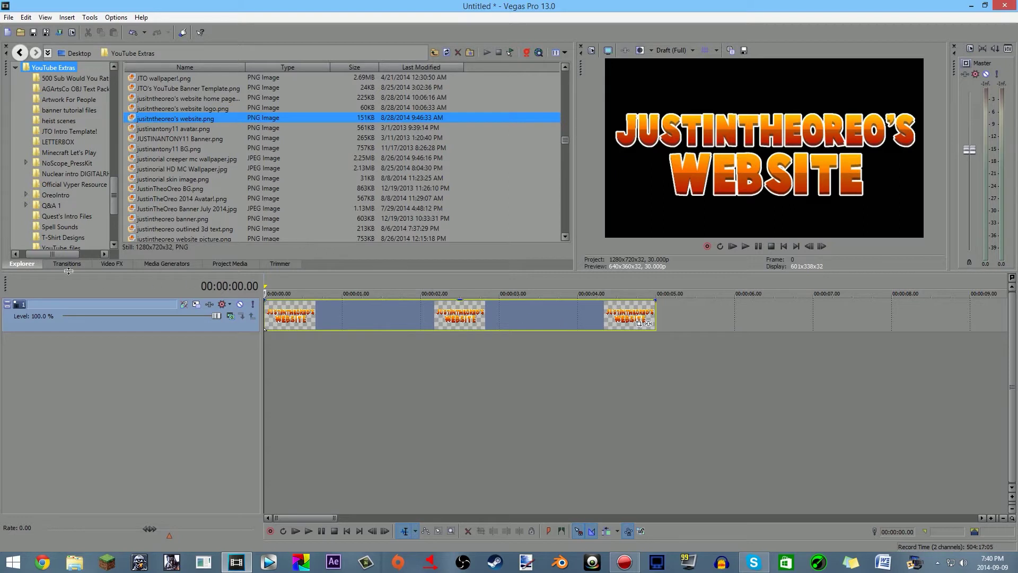
# - Apply the Very Bright Brightness and Contrast preset to the logo clip, raising brightness to 0.333
pyautogui.click(112, 265)
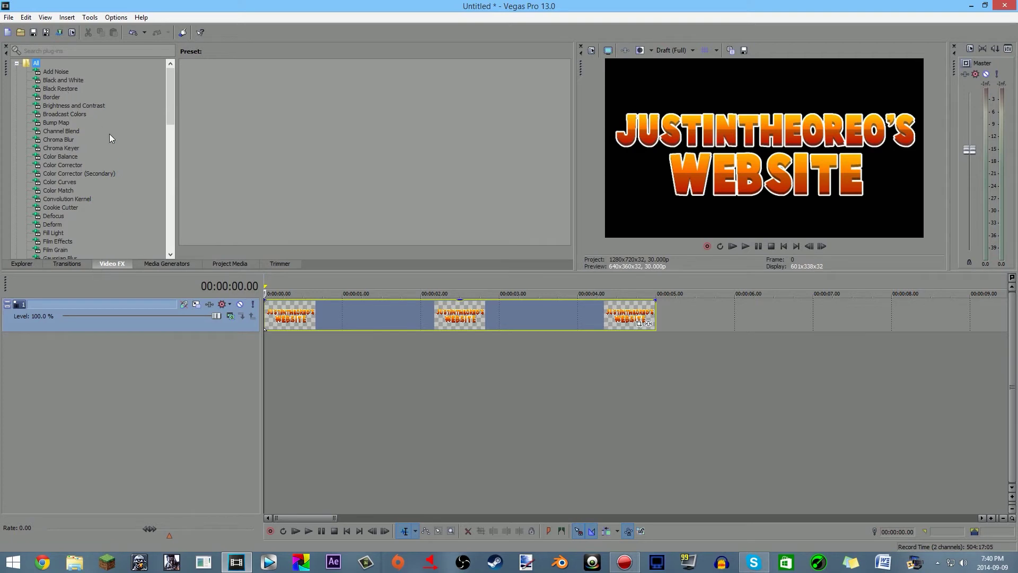
pyautogui.click(89, 106)
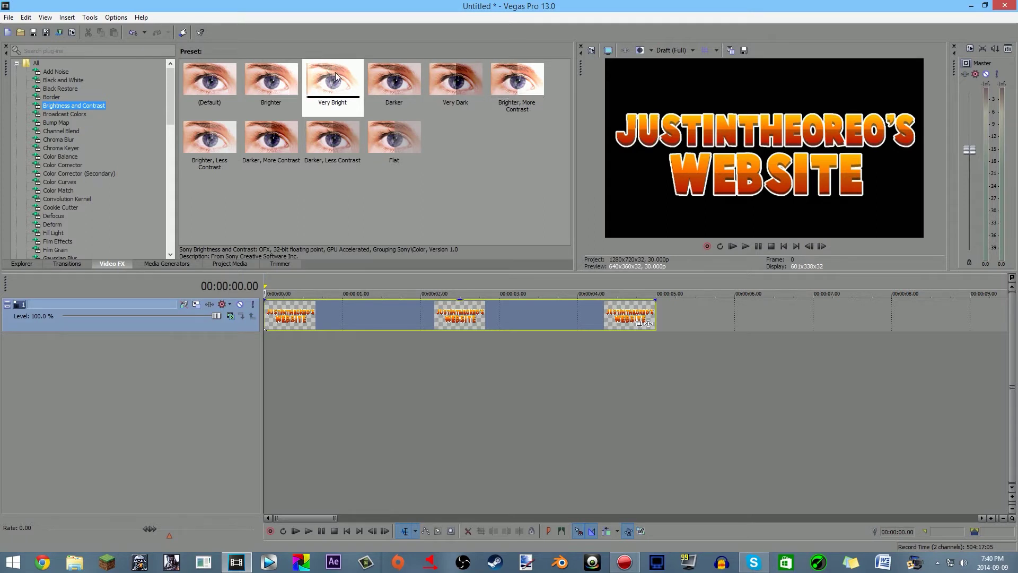
pyautogui.moveTo(324, 84); pyautogui.dragTo(400, 313)
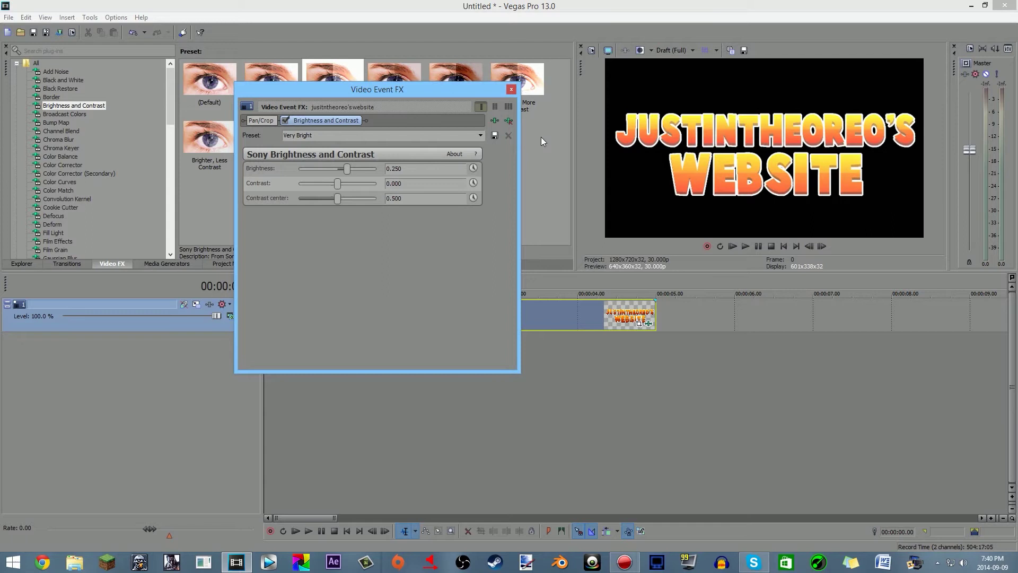
pyautogui.moveTo(347, 169); pyautogui.dragTo(351, 170)
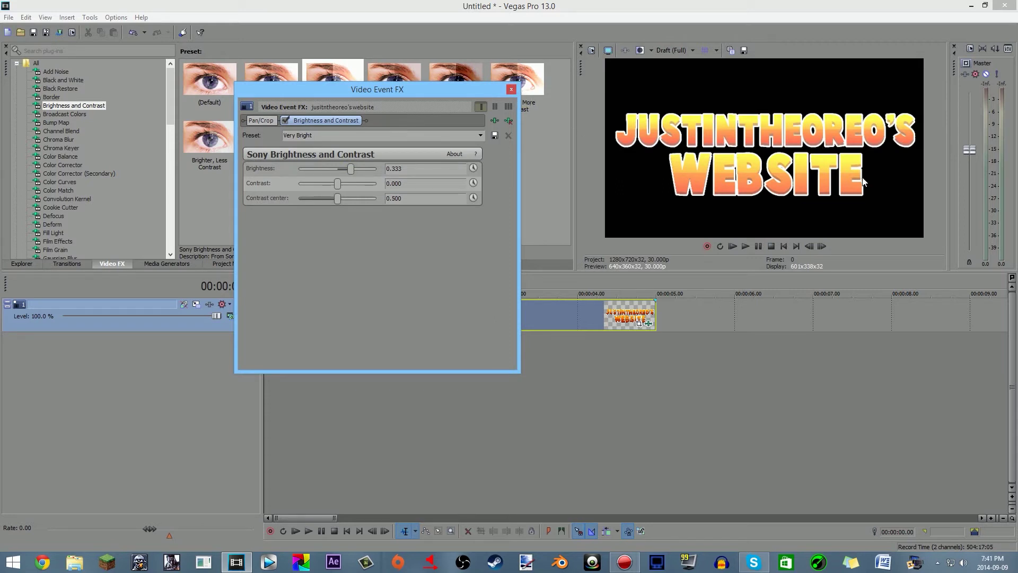
pyautogui.click(511, 88)
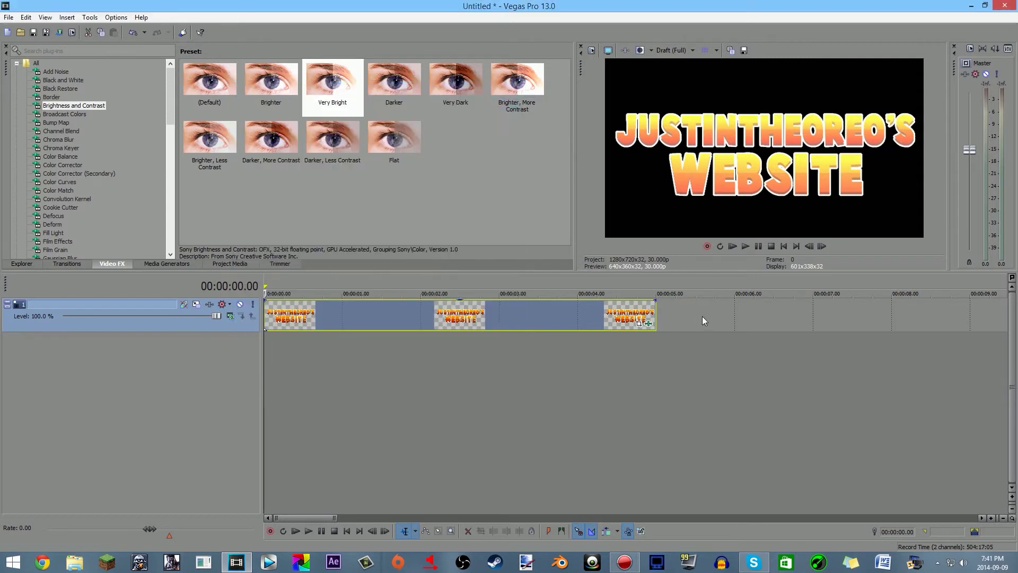
# - Open the logo clip's Pan/Crop settings and switch on masking
pyautogui.click(640, 324)
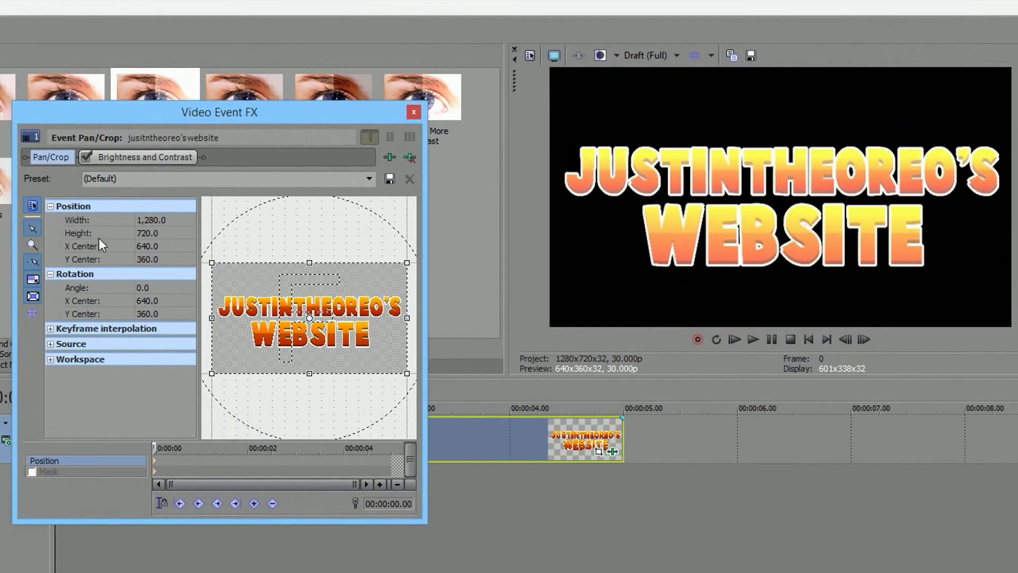
pyautogui.click(69, 470)
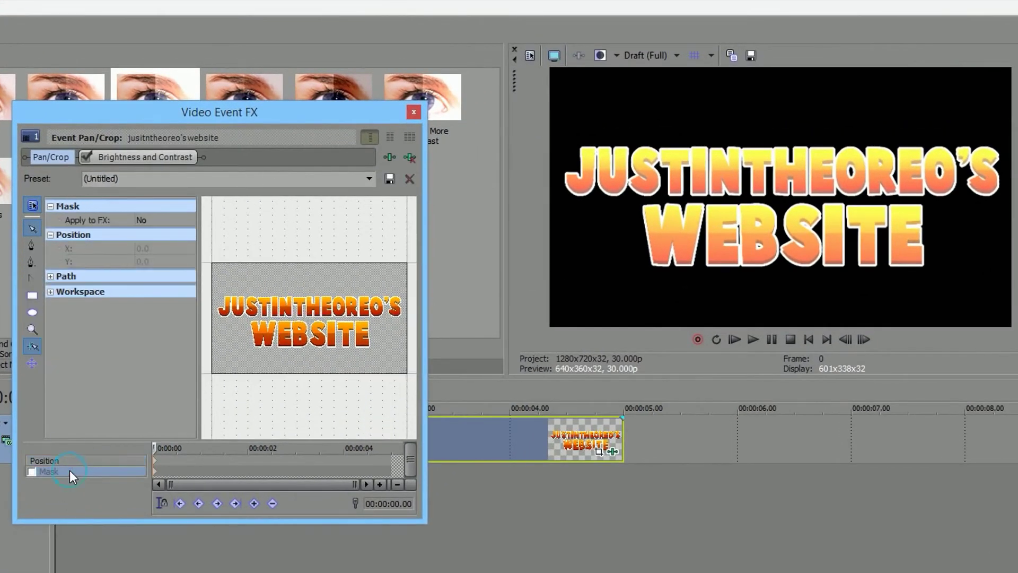
pyautogui.click(32, 471)
pyautogui.click(51, 210)
pyautogui.click(49, 224)
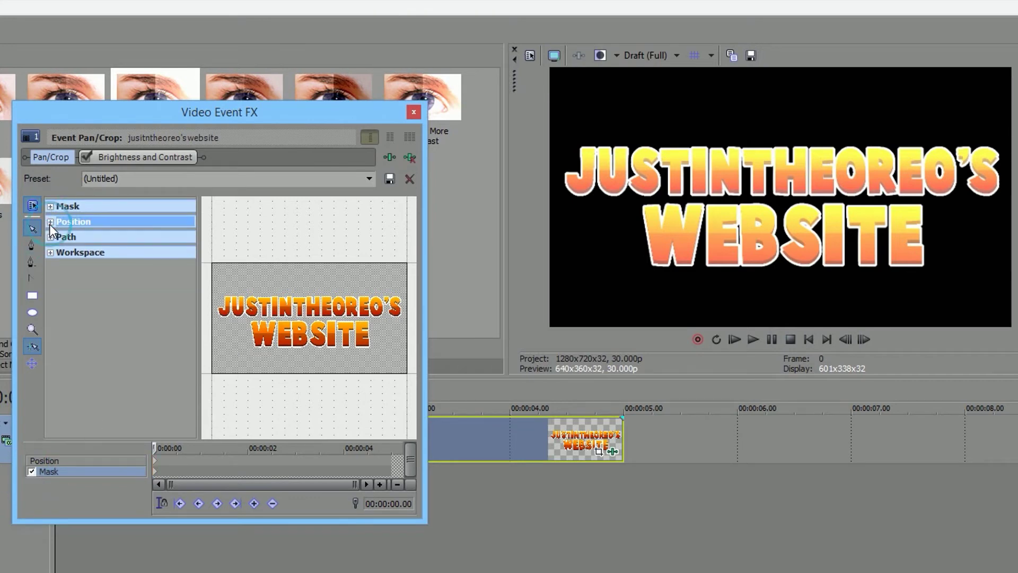
# - Expand the Mask, Position and Path groups and set Mask > Apply to FX to Yes
pyautogui.click(51, 207)
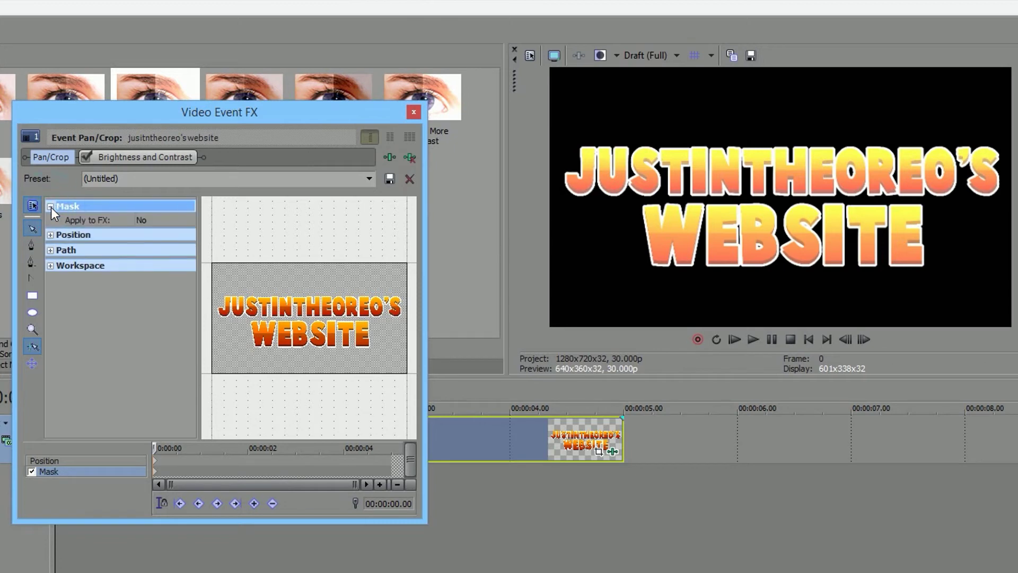
pyautogui.click(50, 235)
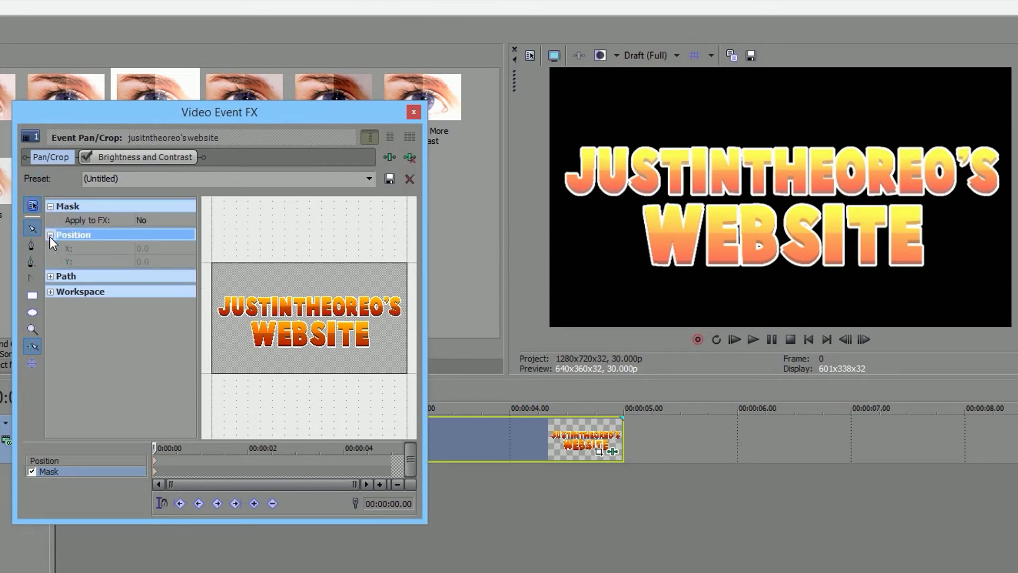
pyautogui.click(50, 276)
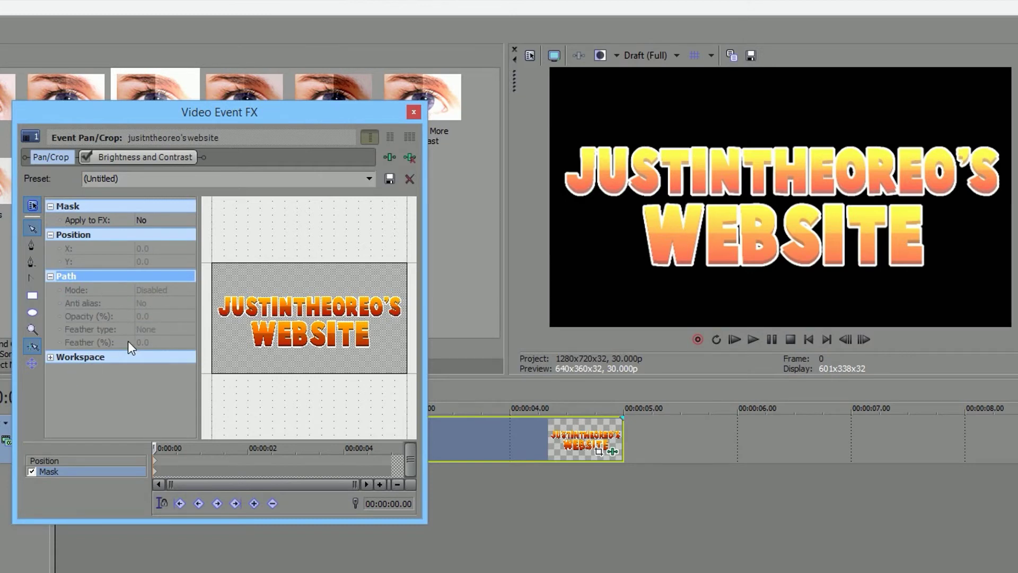
pyautogui.click(153, 220)
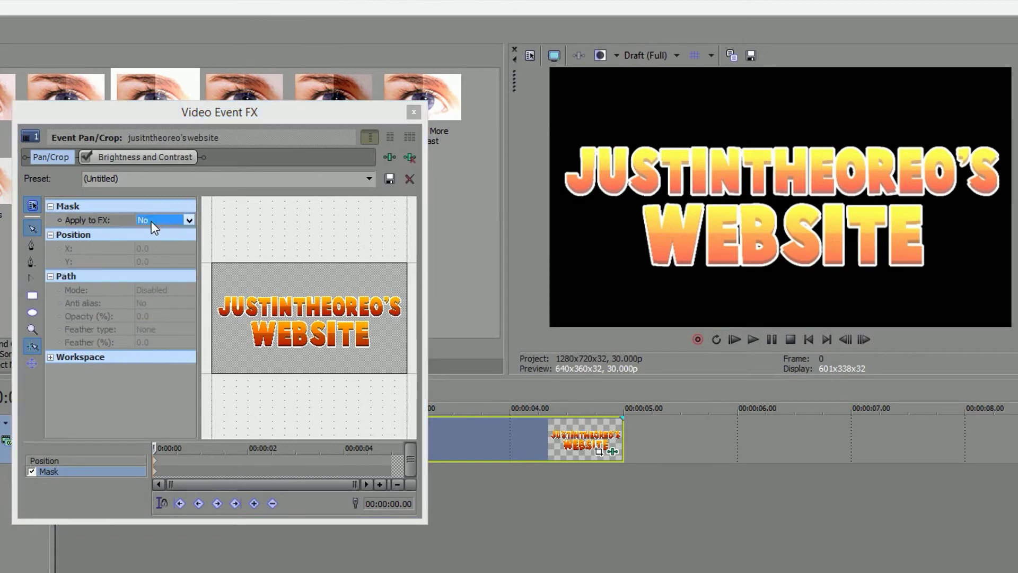
pyautogui.click(151, 221)
pyautogui.click(151, 231)
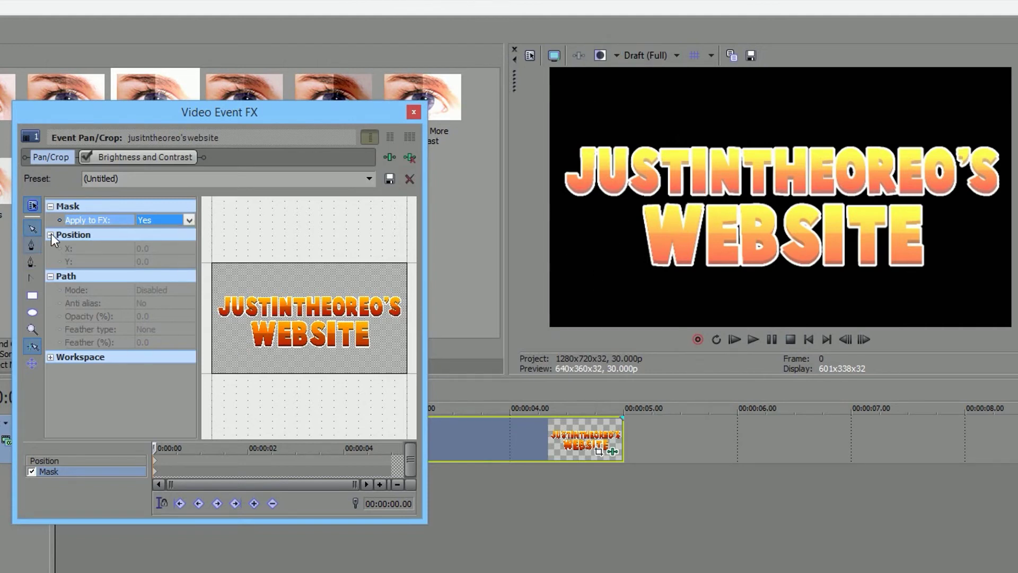
pyautogui.scroll(-3, 247, 320)
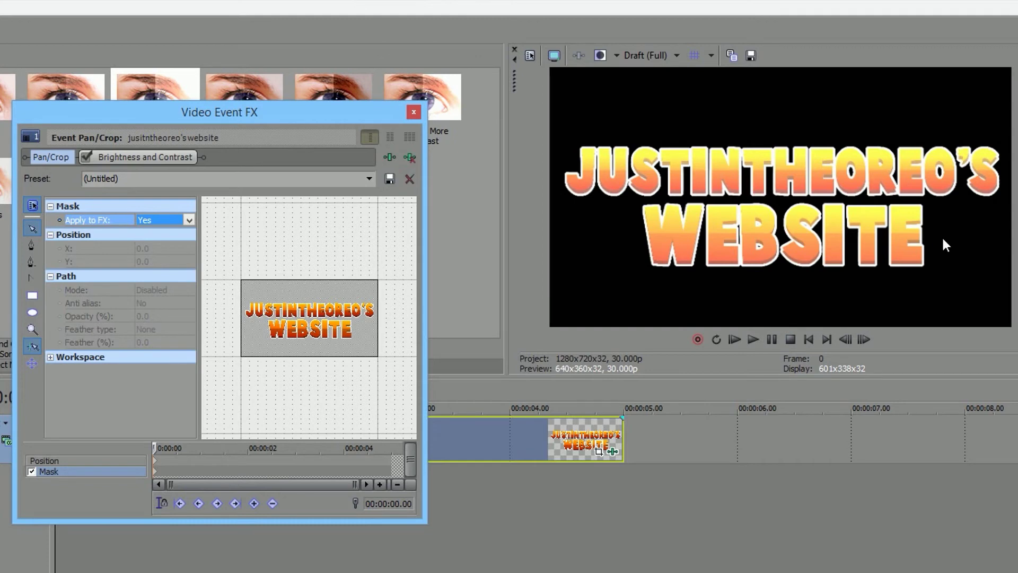
# - Draw a narrow four-point slanted mask strip beside the logo's left edge with the Anchor Creation Tool
pyautogui.click(33, 246)
pyautogui.click(248, 279)
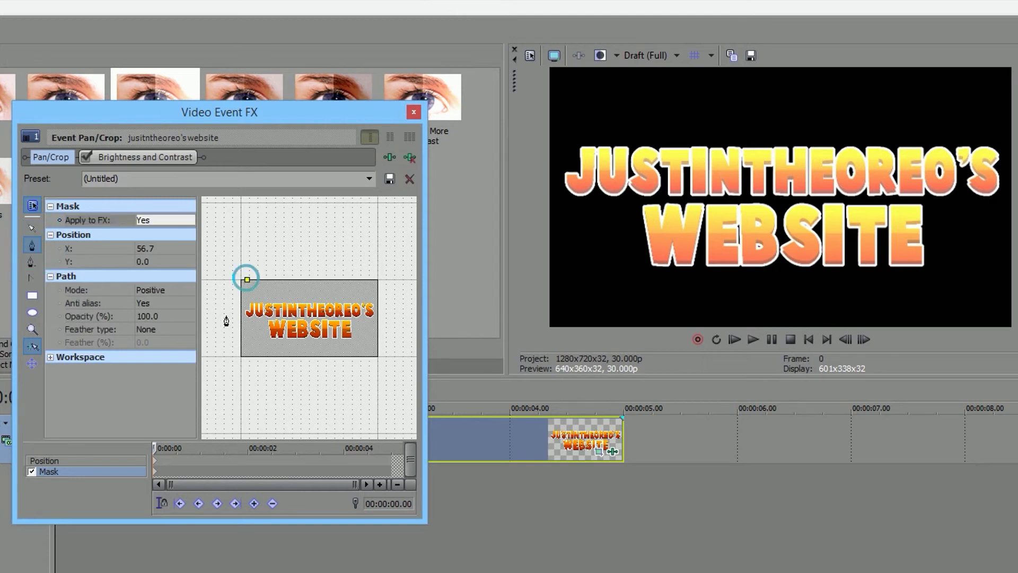
pyautogui.click(238, 352)
pyautogui.click(224, 352)
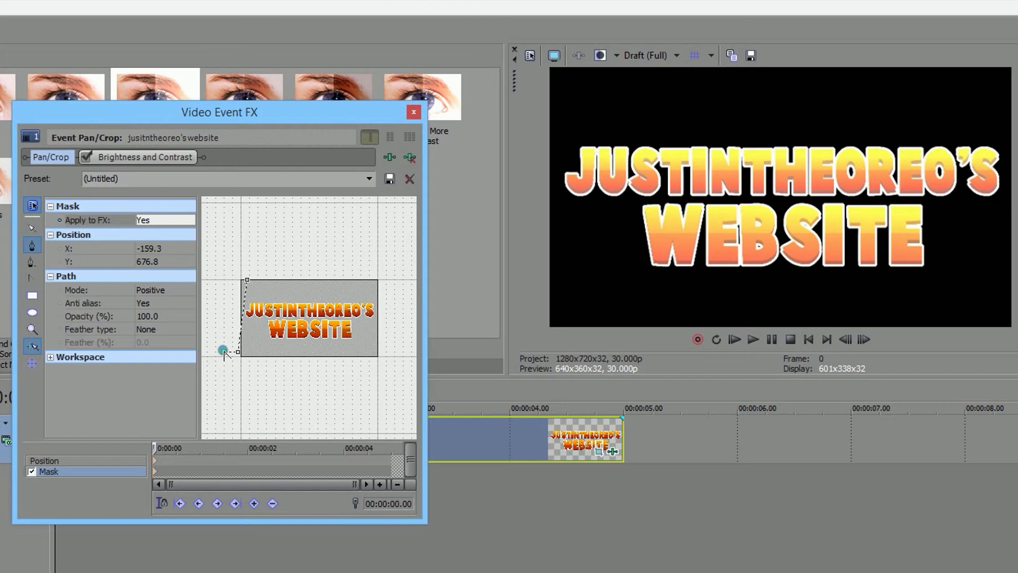
pyautogui.click(241, 277)
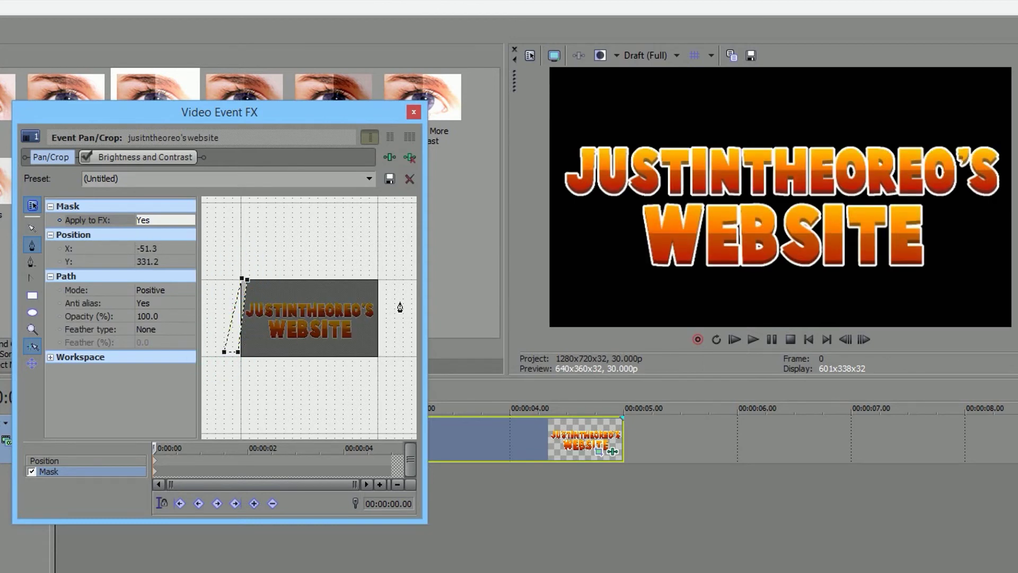
pyautogui.click(31, 229)
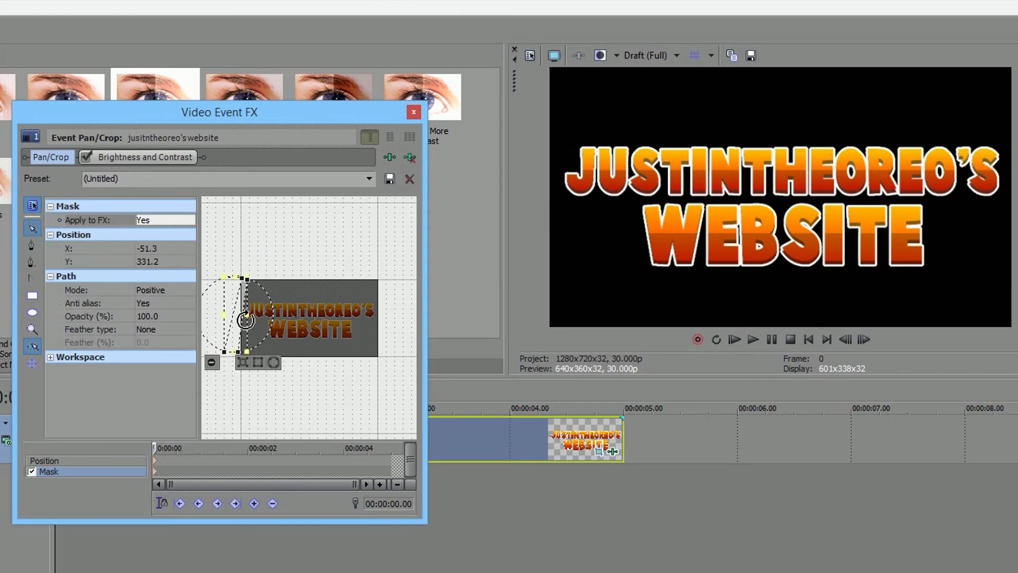
pyautogui.click(282, 410)
pyautogui.click(244, 339)
# - Keyframe the mask strip past the logo's right edge at 00:00:00.20, then return to the start
pyautogui.moveTo(154, 449); pyautogui.dragTo(188, 448)
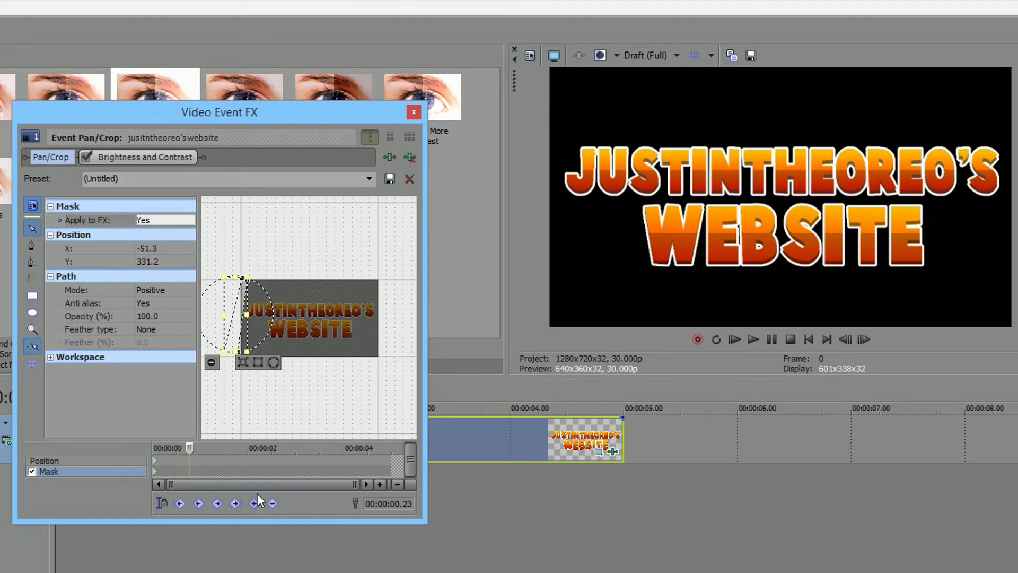
pyautogui.moveTo(187, 444); pyautogui.dragTo(183, 444)
pyautogui.moveTo(234, 297); pyautogui.dragTo(384, 303)
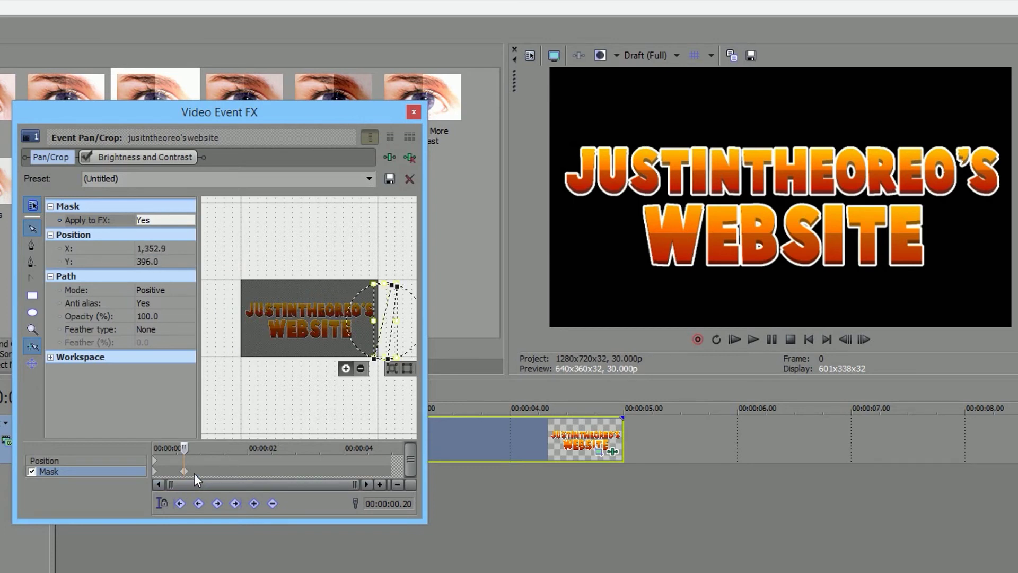
pyautogui.moveTo(187, 445)
pyautogui.mouseDown()
pyautogui.moveTo(131, 450)
pyautogui.moveTo(188, 451)
pyautogui.mouseUp()
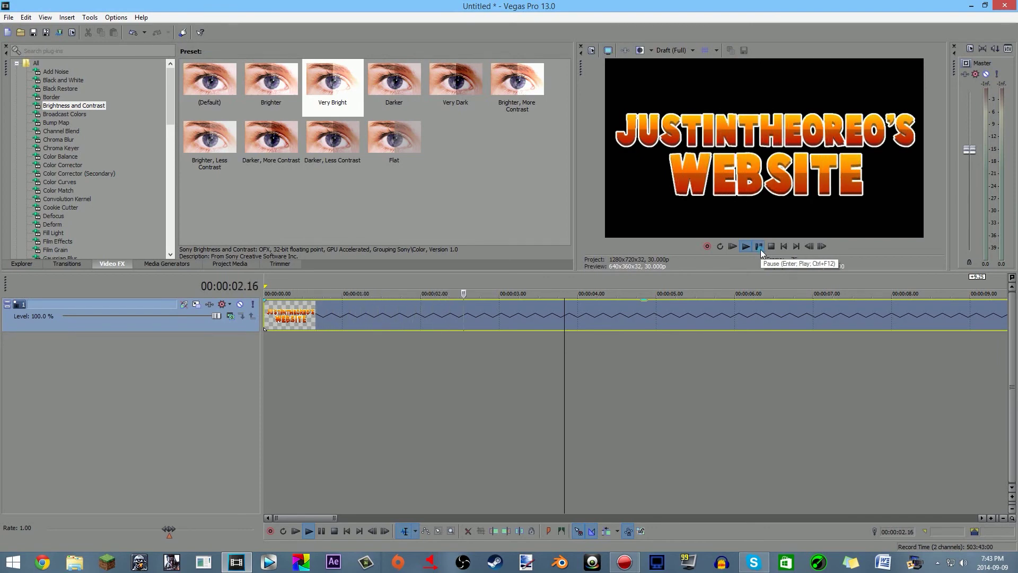
# - Trim the logo clip at 00:00:02.20, set the loop region to it, and play it looping
pyautogui.click(759, 246)
pyautogui.press('Delete')
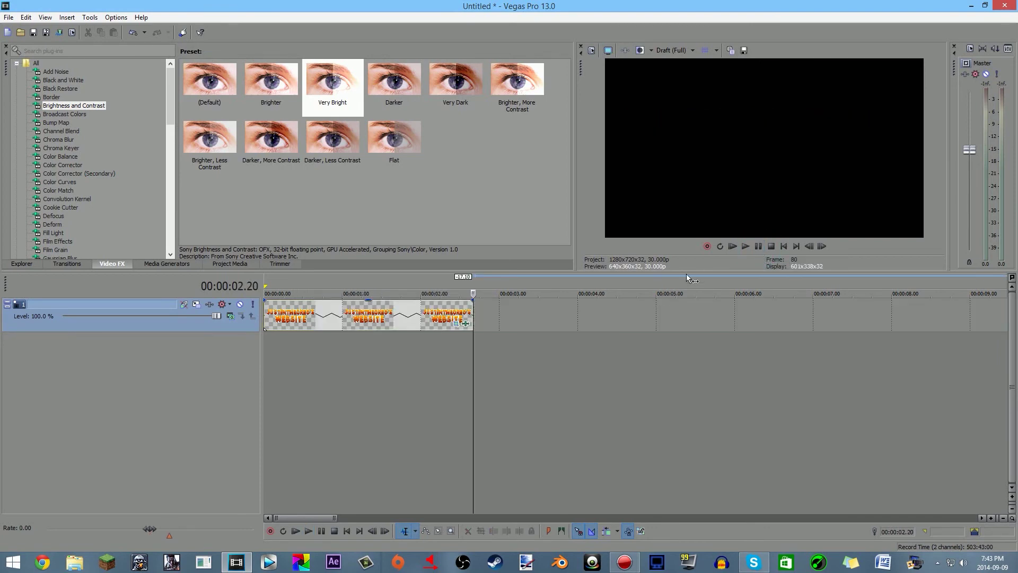
pyautogui.doubleClick(463, 287)
pyautogui.click(720, 247)
pyautogui.click(745, 246)
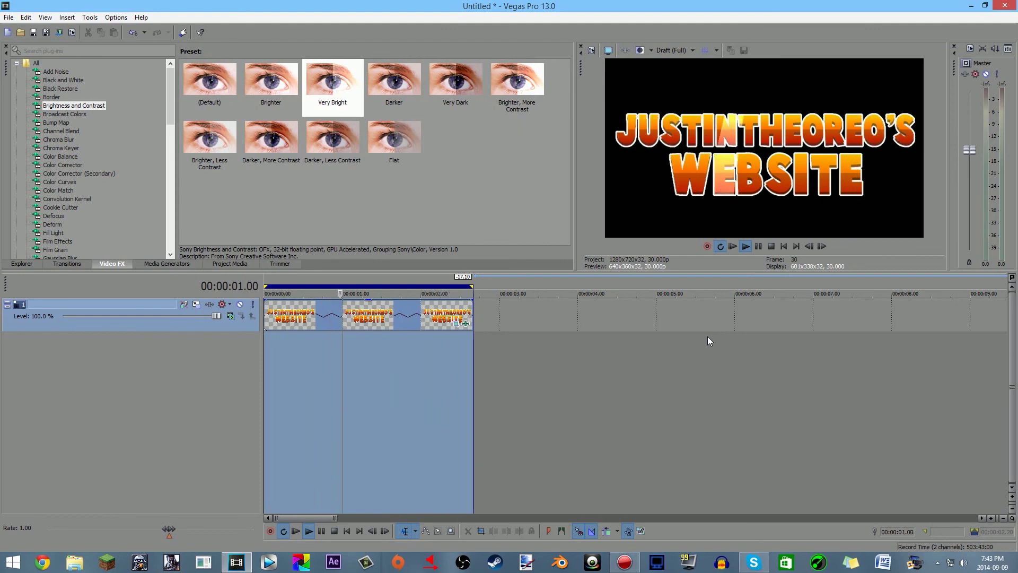
pyautogui.click(707, 354)
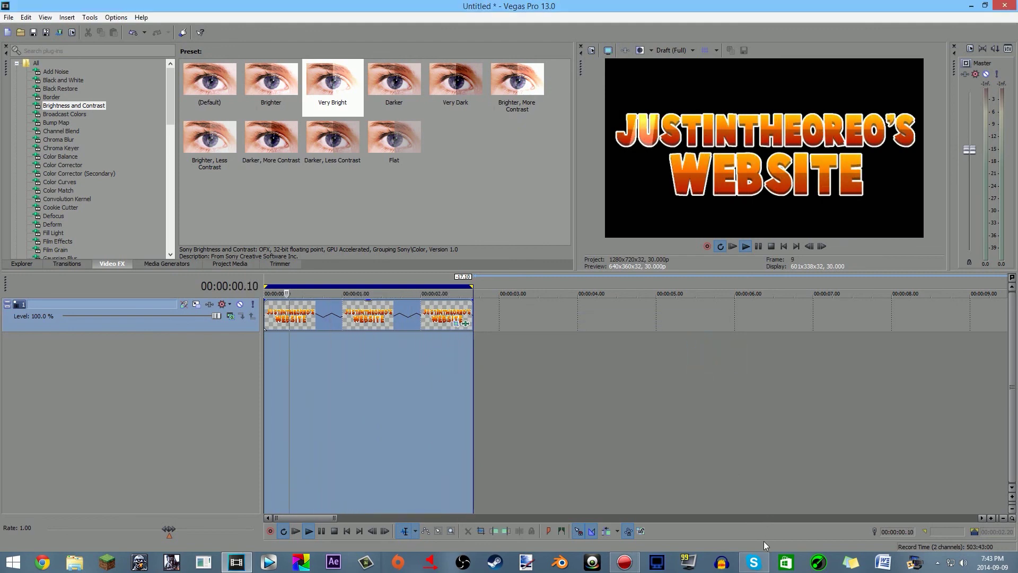